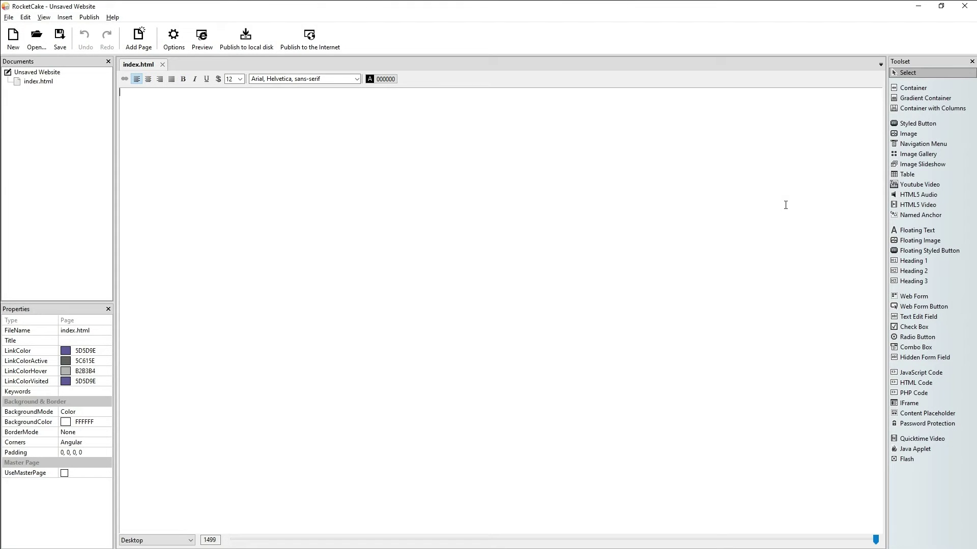
# Step: Drop two Container elements at the top of index.html, the second directly below the first
pyautogui.click(932, 87)
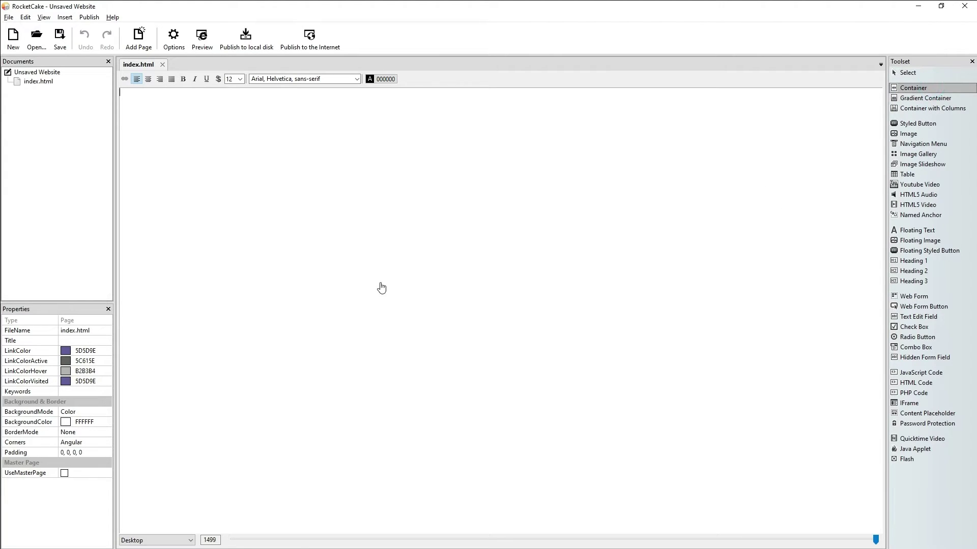
pyautogui.click(304, 198)
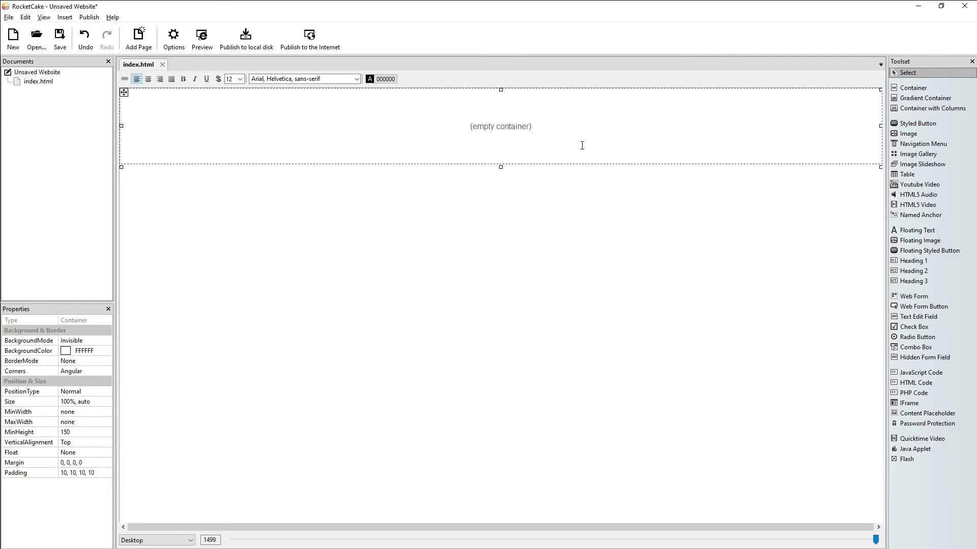
pyautogui.click(917, 89)
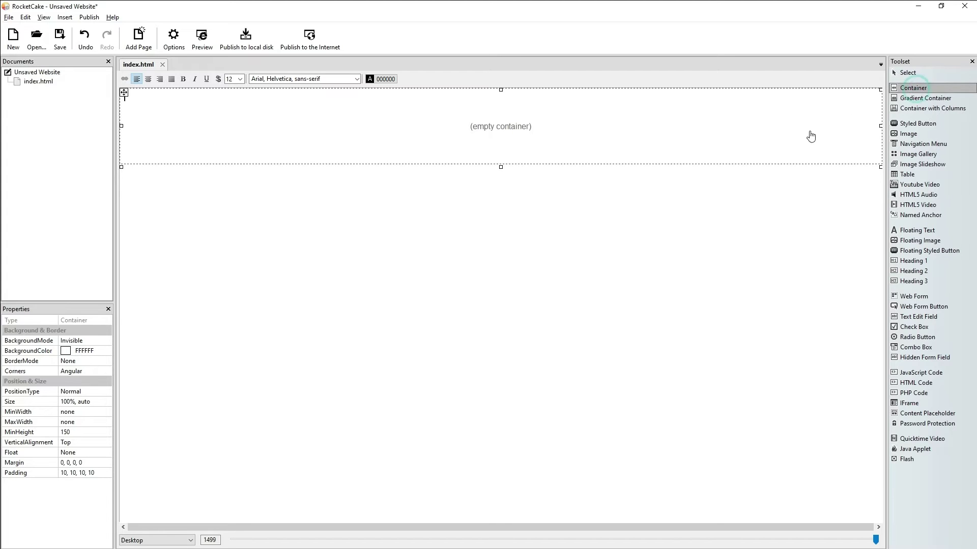
pyautogui.click(357, 260)
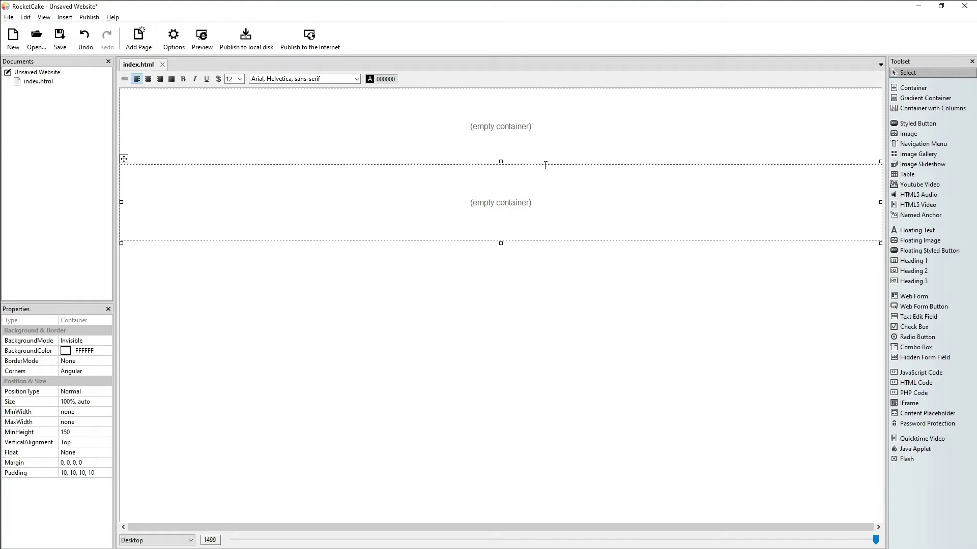
# Step: Give the top container a pale yellow FFFF80 background colour
pyautogui.click(509, 143)
pyautogui.click(108, 352)
pyautogui.click(106, 351)
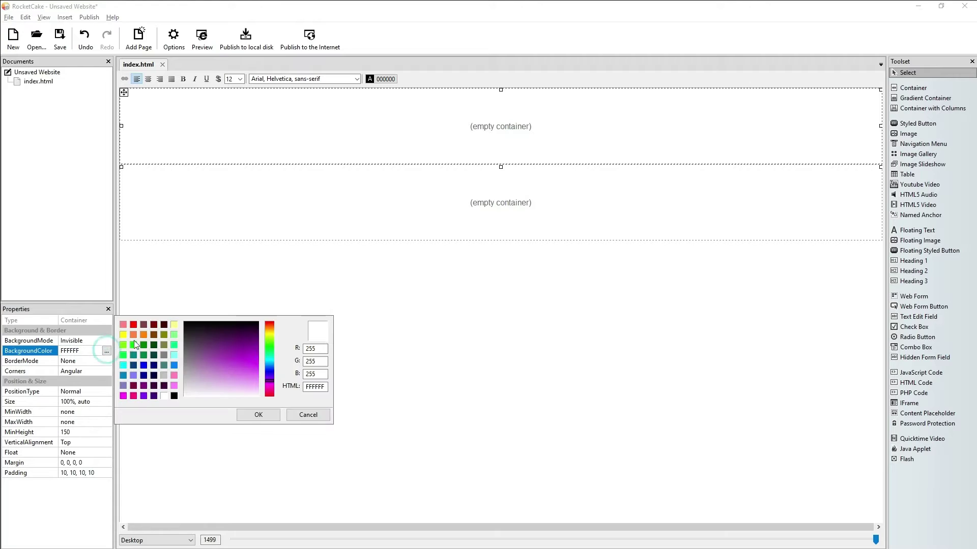
pyautogui.click(174, 325)
pyautogui.click(259, 415)
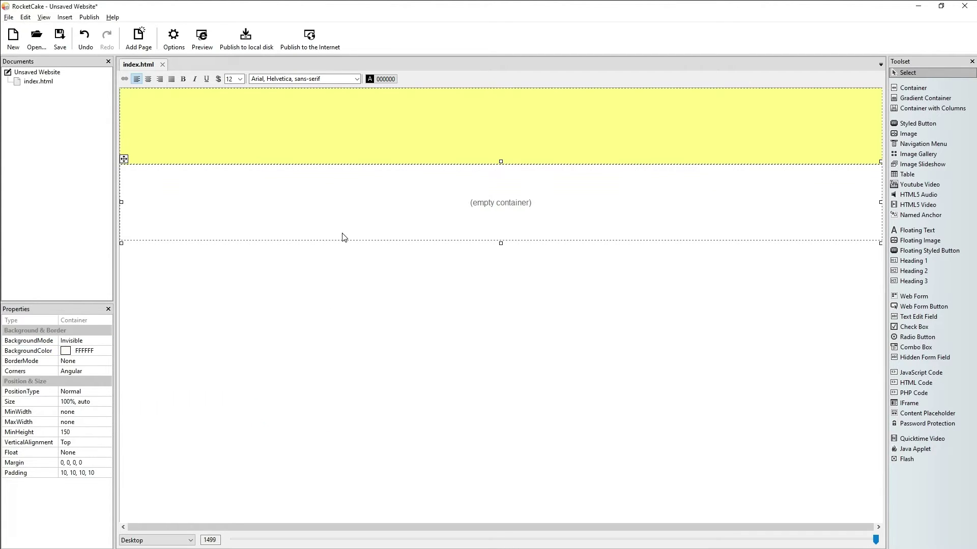
# Step: Give the lower container a light green 80FF80 background colour
pyautogui.click(107, 345)
pyautogui.click(107, 351)
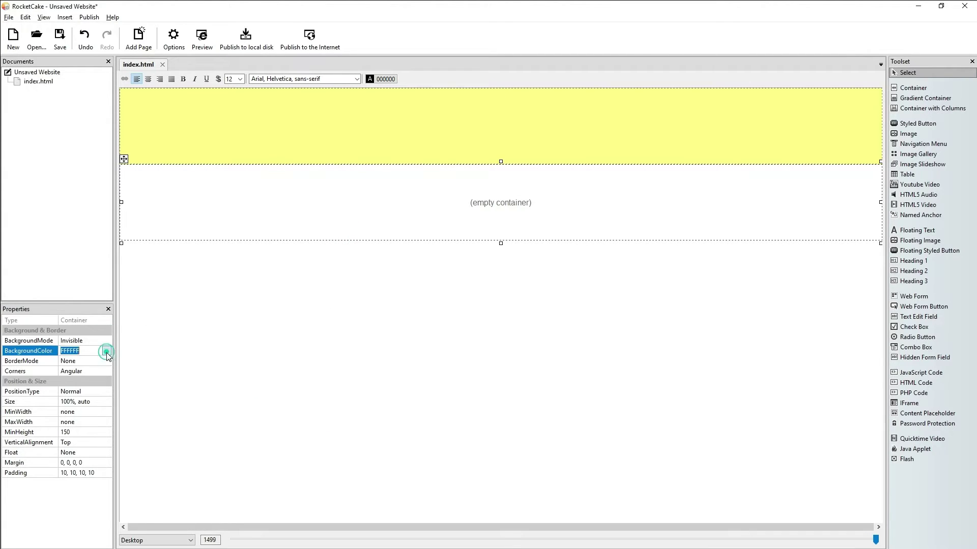
pyautogui.click(106, 351)
pyautogui.click(174, 336)
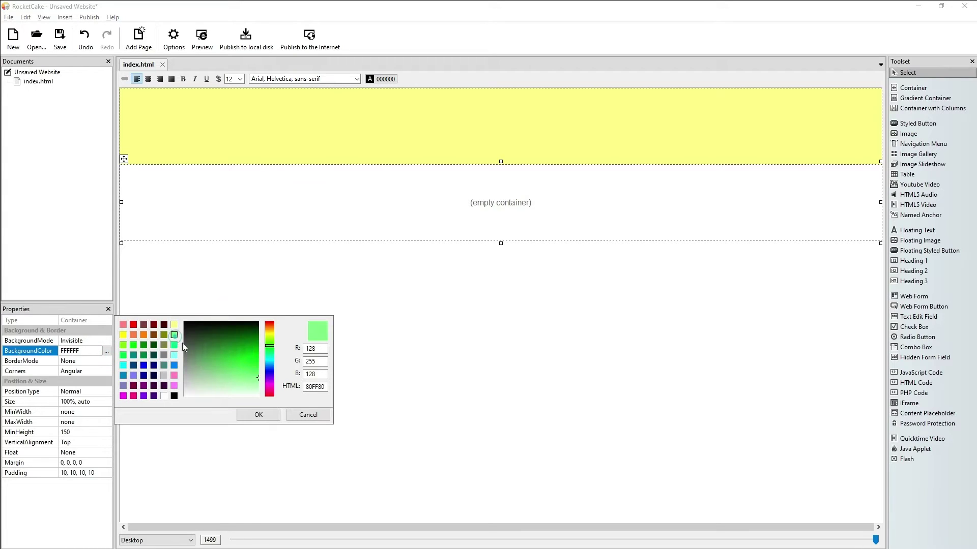
pyautogui.click(259, 415)
pyautogui.click(932, 88)
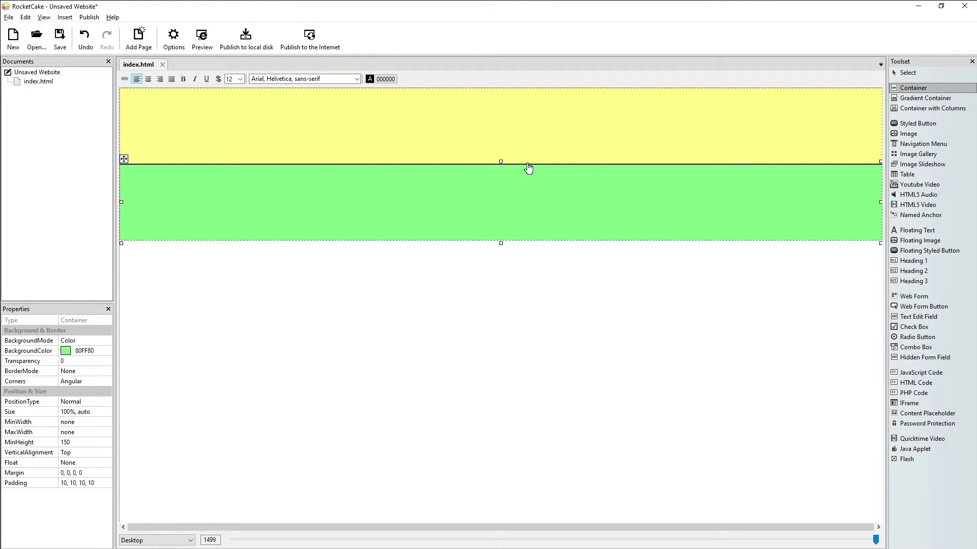
# Step: Insert an empty container on the boundary between the yellow and green containers
pyautogui.click(476, 150)
pyautogui.click(473, 170)
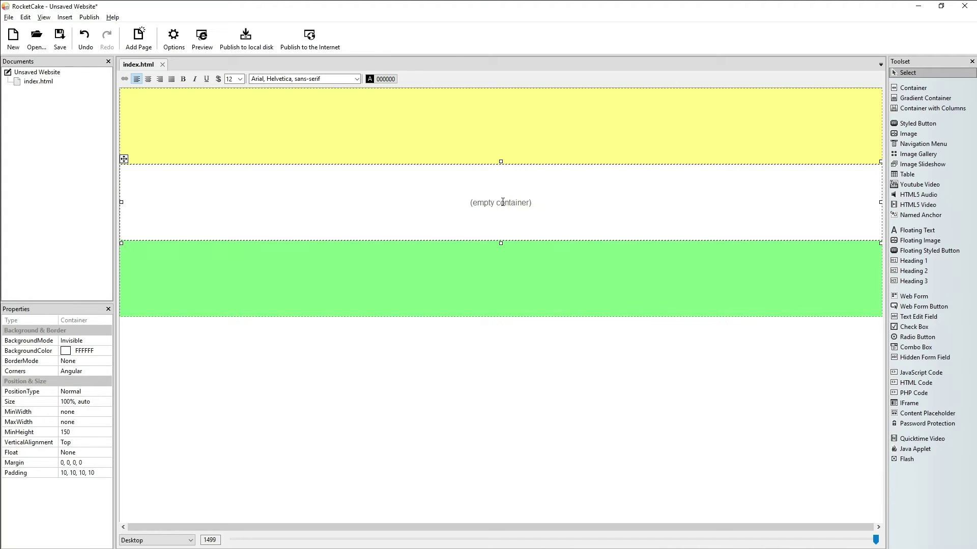
pyautogui.click(561, 221)
# Step: Delete the empty middle container and the green container
pyautogui.click(557, 325)
pyautogui.click(547, 204)
pyautogui.press('Delete')
pyautogui.click(591, 213)
pyautogui.press('Delete')
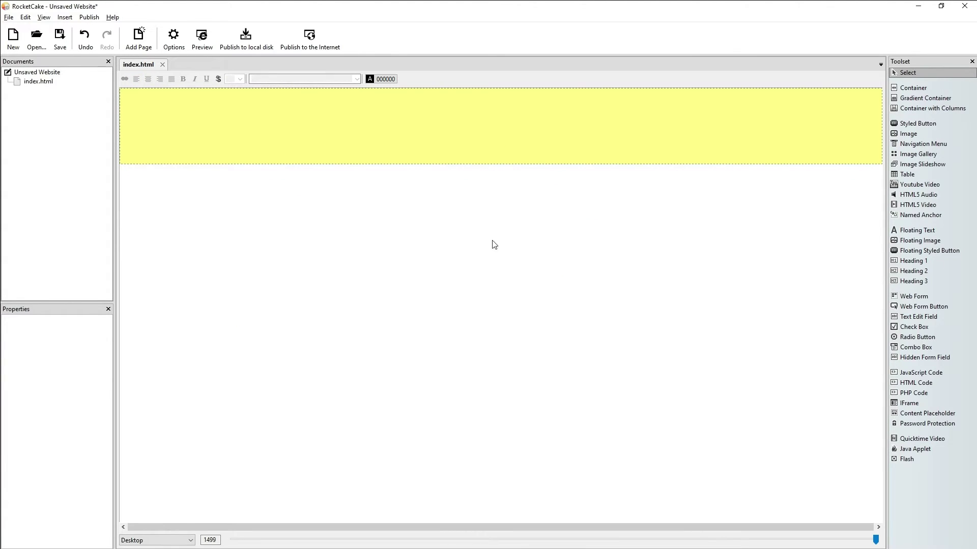
# Step: Add four empty containers stacked below the yellow container
pyautogui.click(896, 89)
pyautogui.click(700, 200)
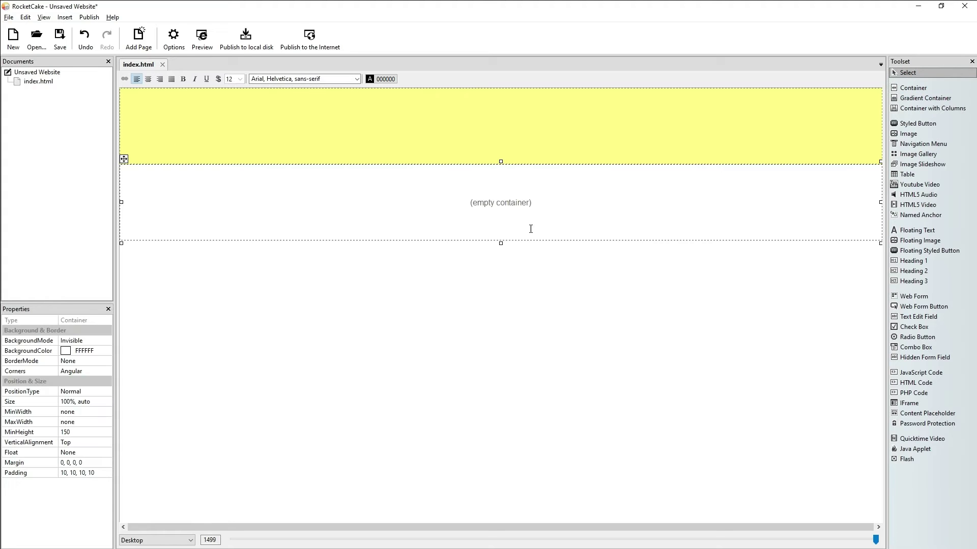
pyautogui.click(932, 87)
pyautogui.click(560, 307)
pyautogui.click(907, 90)
pyautogui.click(556, 370)
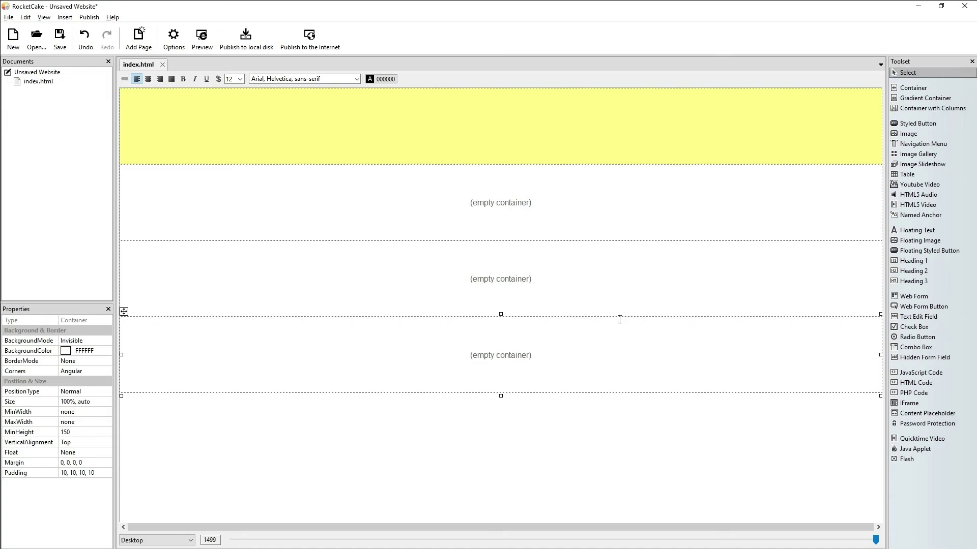
pyautogui.click(924, 85)
pyautogui.click(562, 410)
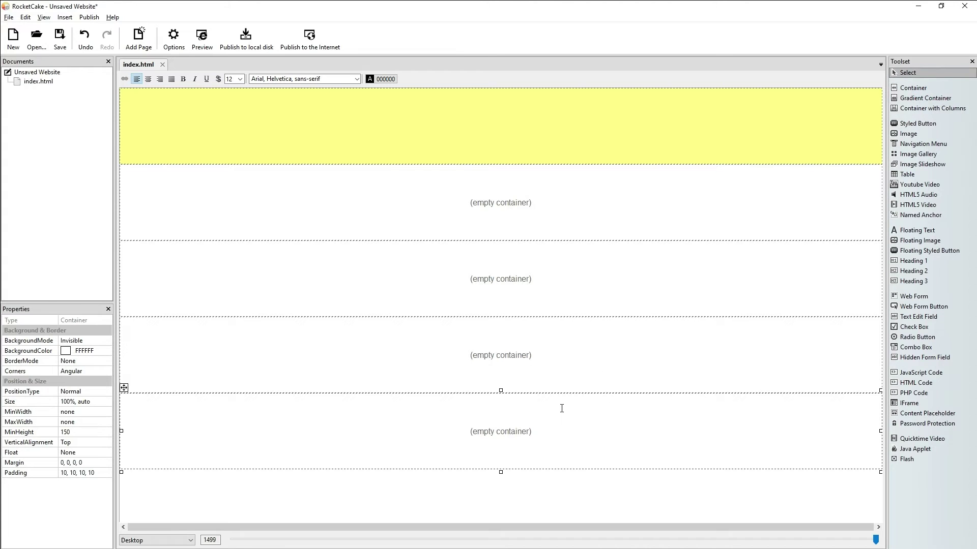
# Step: Delete all four empty containers, leaving only the yellow one selected
pyautogui.click(565, 209)
pyautogui.press('Delete')
pyautogui.click(592, 273)
pyautogui.press('Delete')
pyautogui.click(591, 275)
pyautogui.press('Delete')
pyautogui.click(589, 218)
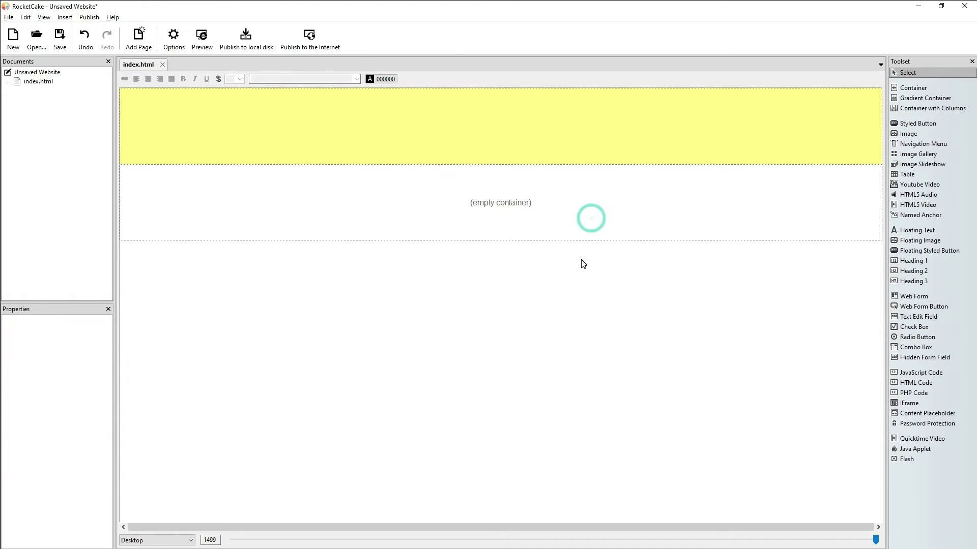
pyautogui.press('Delete')
pyautogui.click(584, 220)
pyautogui.click(595, 148)
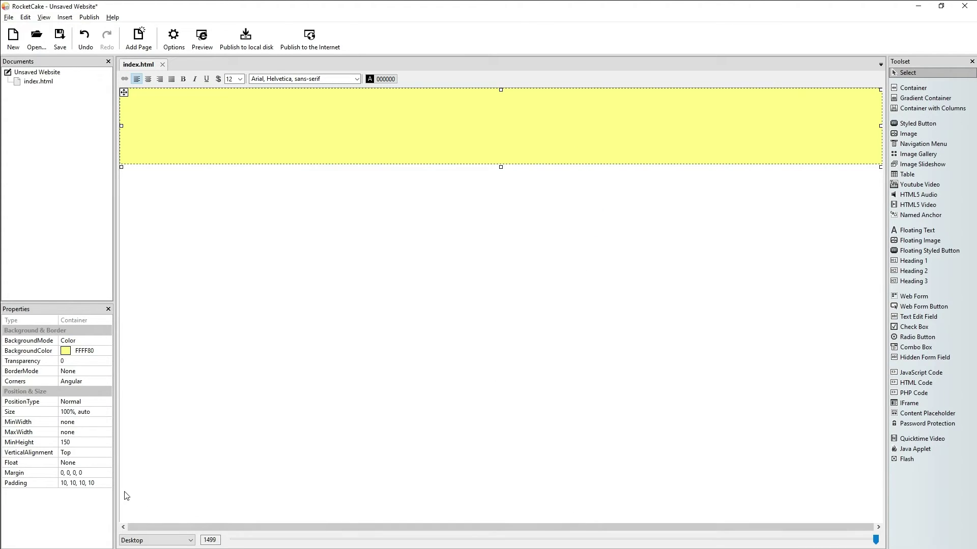
# Step: Raise the yellow container's MinHeight from 150 to 1500
pyautogui.click(87, 442)
pyautogui.click(96, 442)
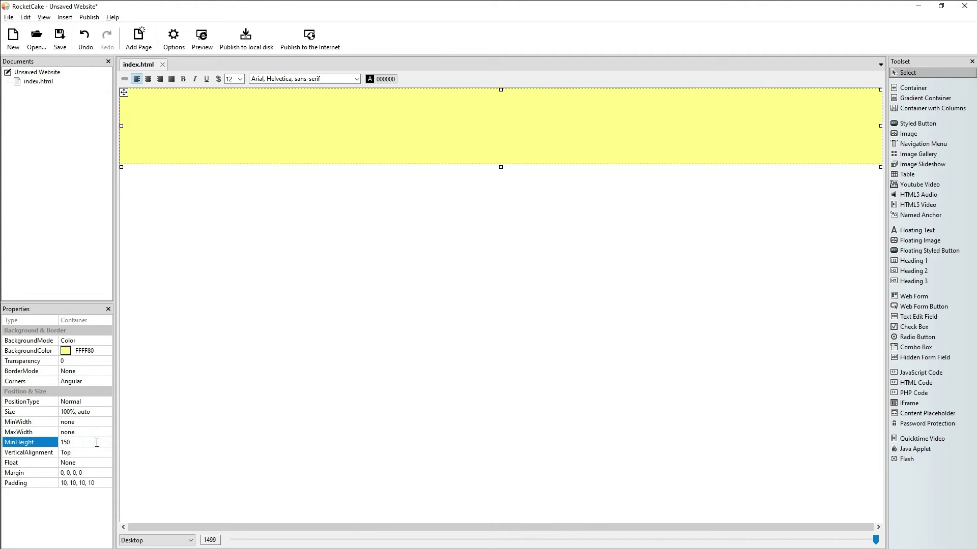
pyautogui.press('Return')
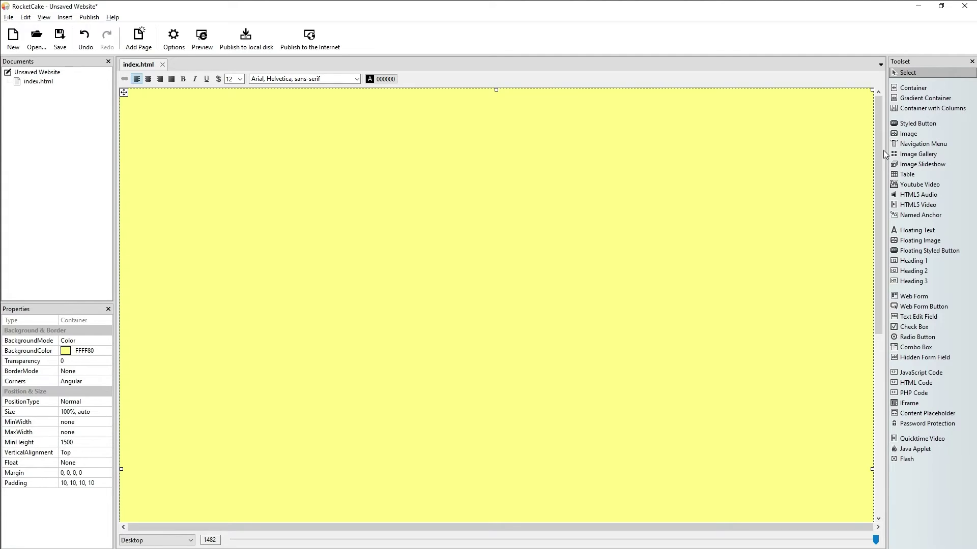
pyautogui.scroll(-5, 880, 147)
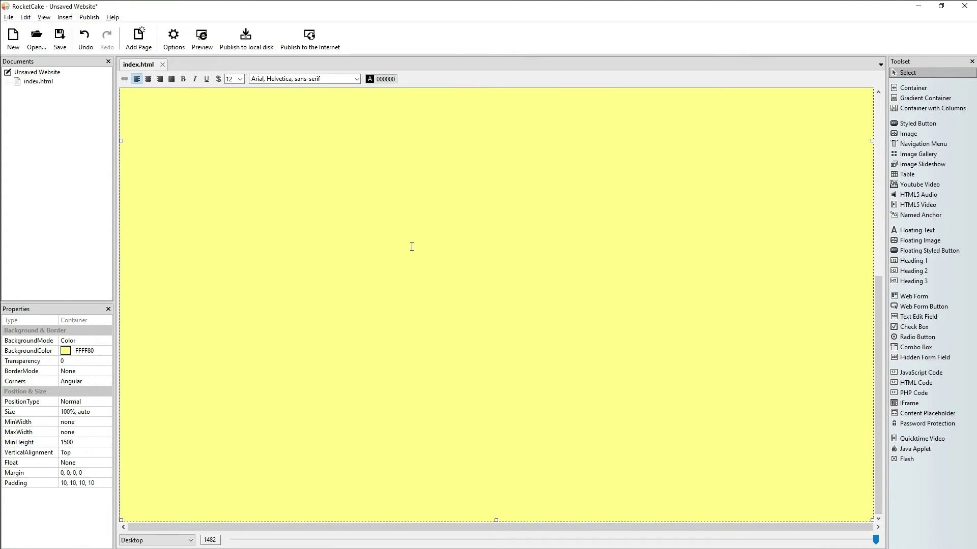
# Step: Add an empty container below the tall yellow one, then delete it
pyautogui.scroll(5, 879, 305)
pyautogui.scroll(-5, 856, 382)
pyautogui.click(918, 88)
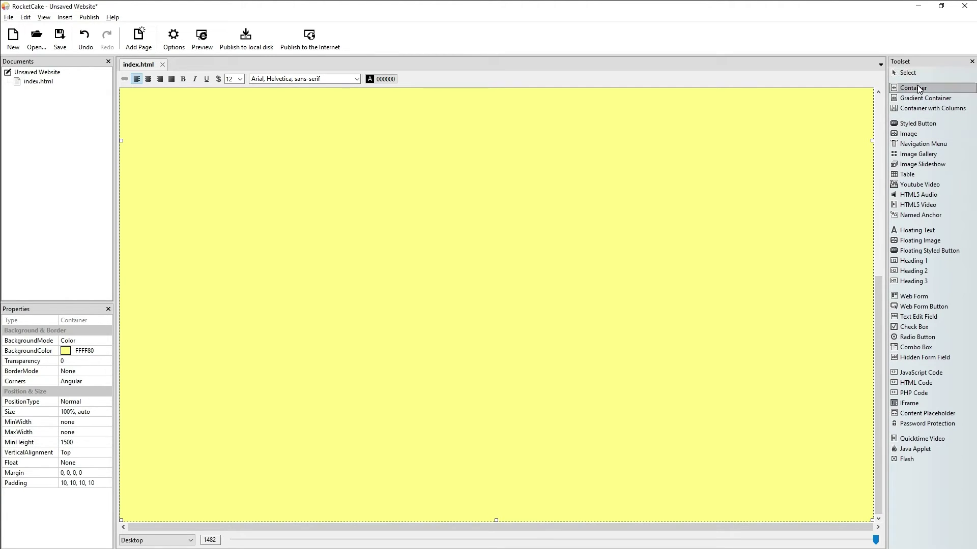
pyautogui.click(542, 521)
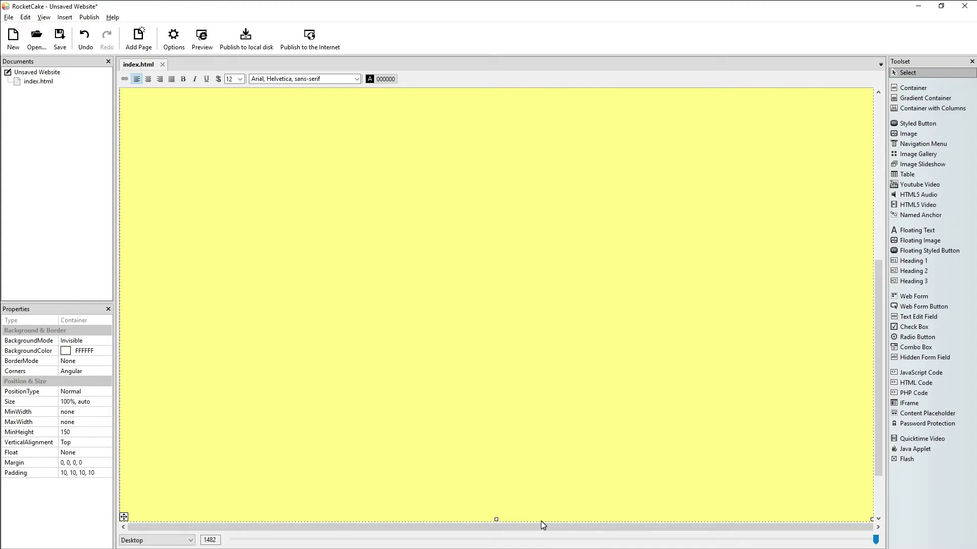
pyautogui.click(594, 383)
pyautogui.click(570, 468)
pyautogui.press('Delete')
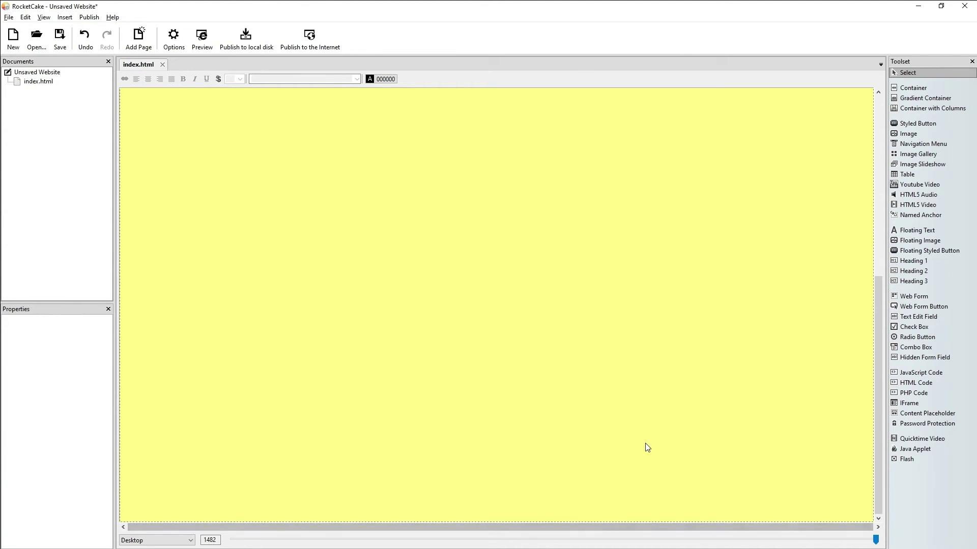
# Step: Add another container at the page bottom and delete it again
pyautogui.click(931, 88)
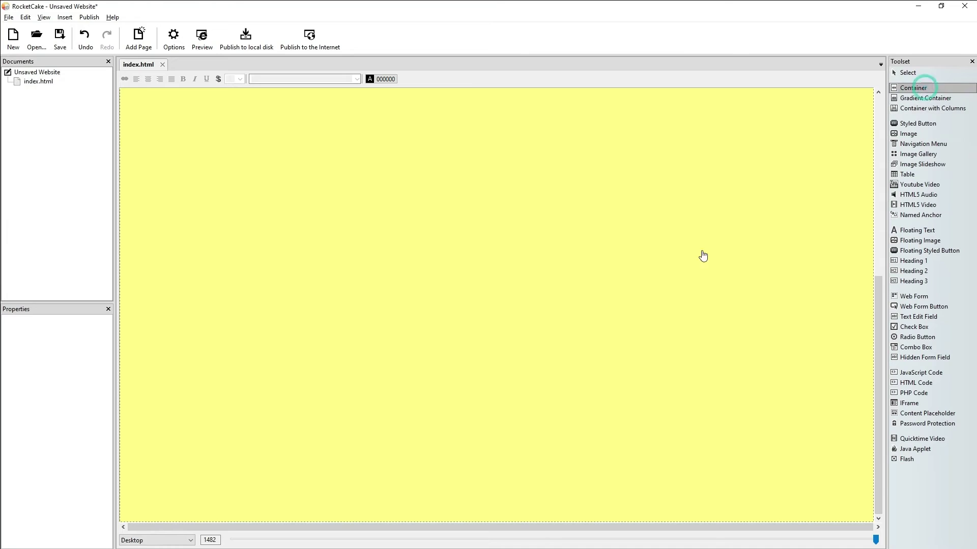
pyautogui.click(516, 524)
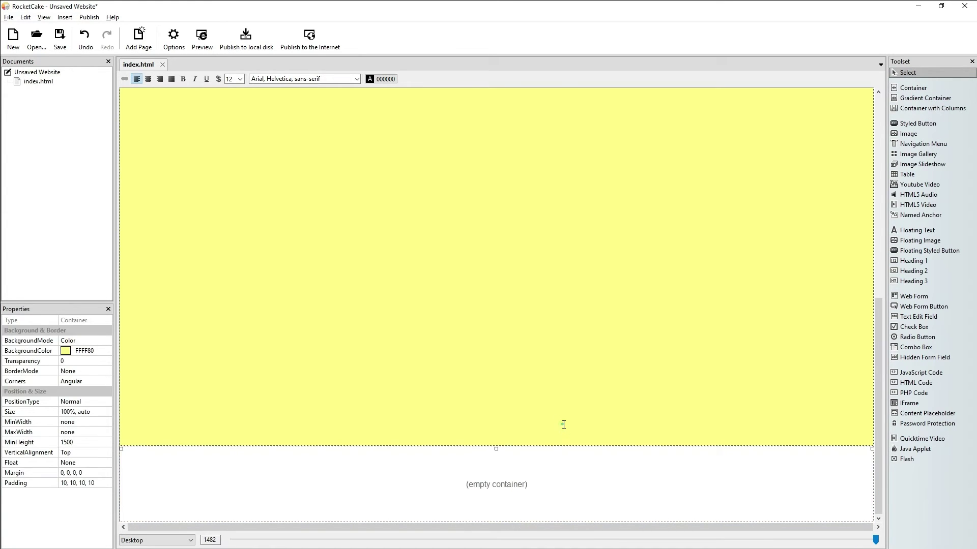
pyautogui.click(550, 468)
pyautogui.press('Delete')
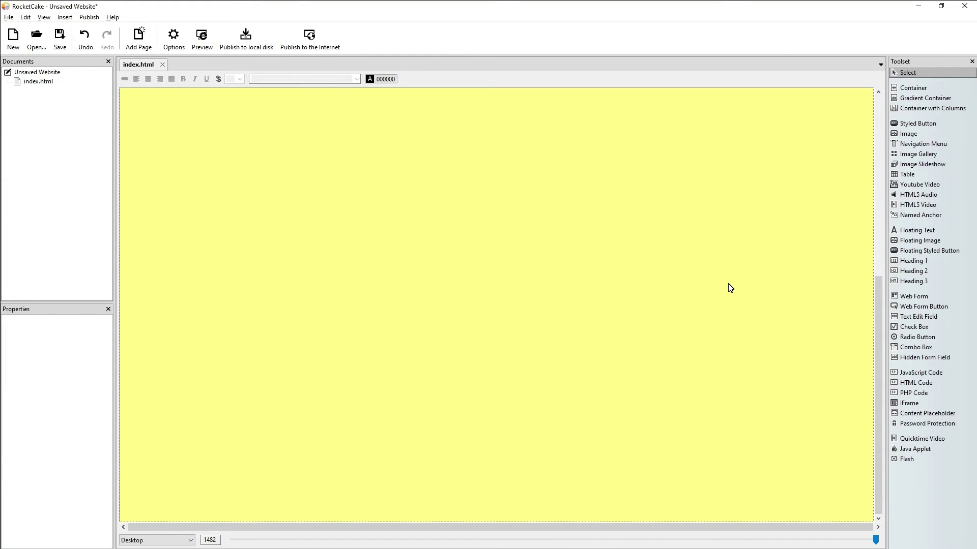
# Step: Reset the yellow container's MinHeight to 150 and add a new container beneath it
pyautogui.scroll(10, 730, 288)
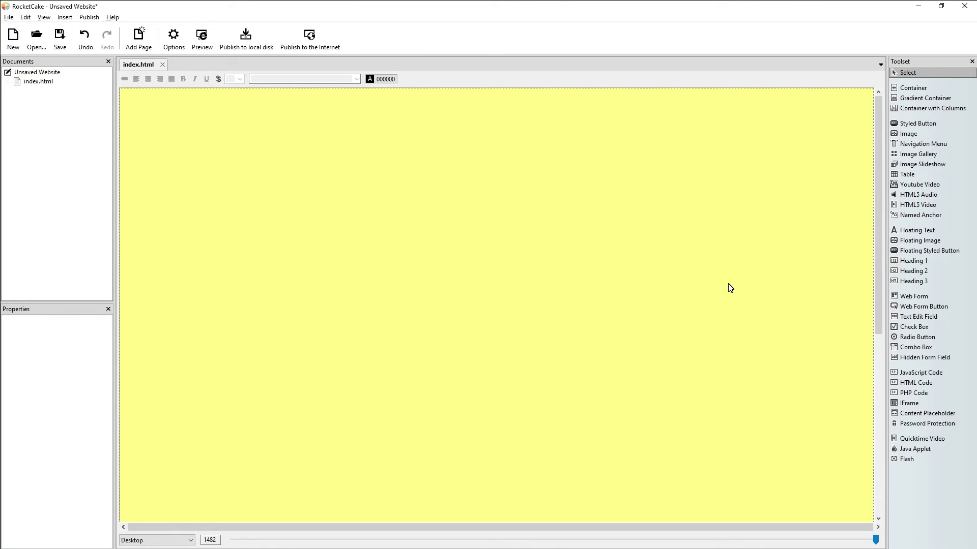
pyautogui.click(728, 289)
pyautogui.click(76, 442)
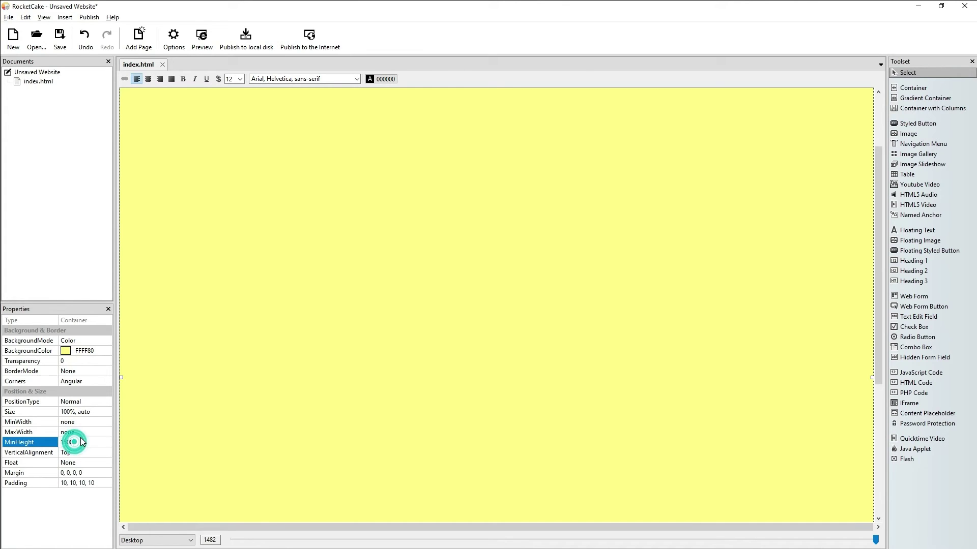
pyautogui.write('150')
pyautogui.press('Return')
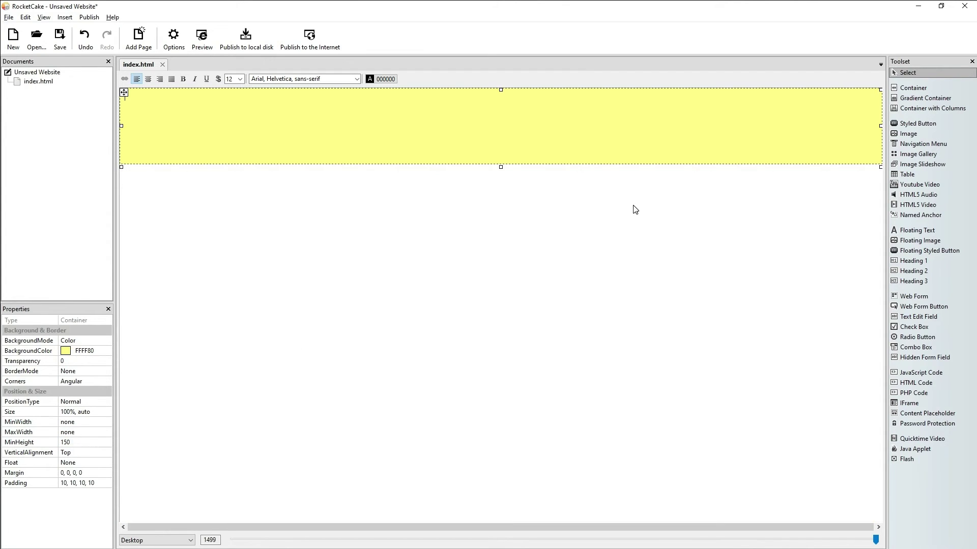
pyautogui.click(911, 87)
pyautogui.click(368, 285)
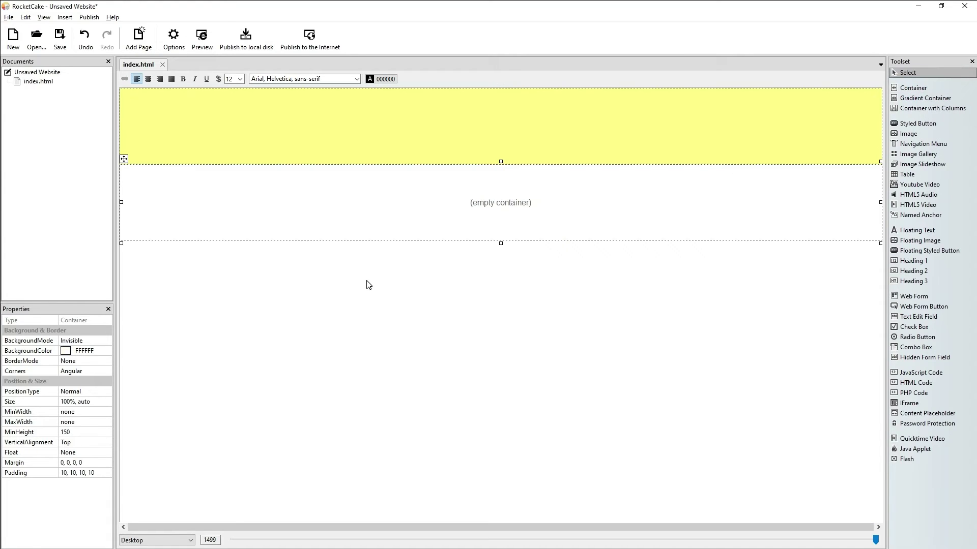
# Step: Set the yellow container's MinHeight to 800
pyautogui.click(469, 147)
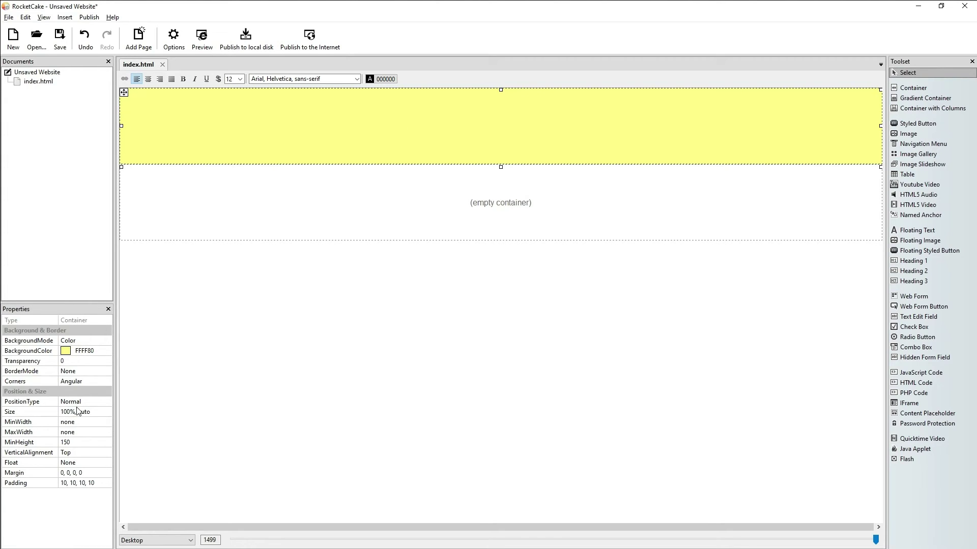
pyautogui.click(73, 442)
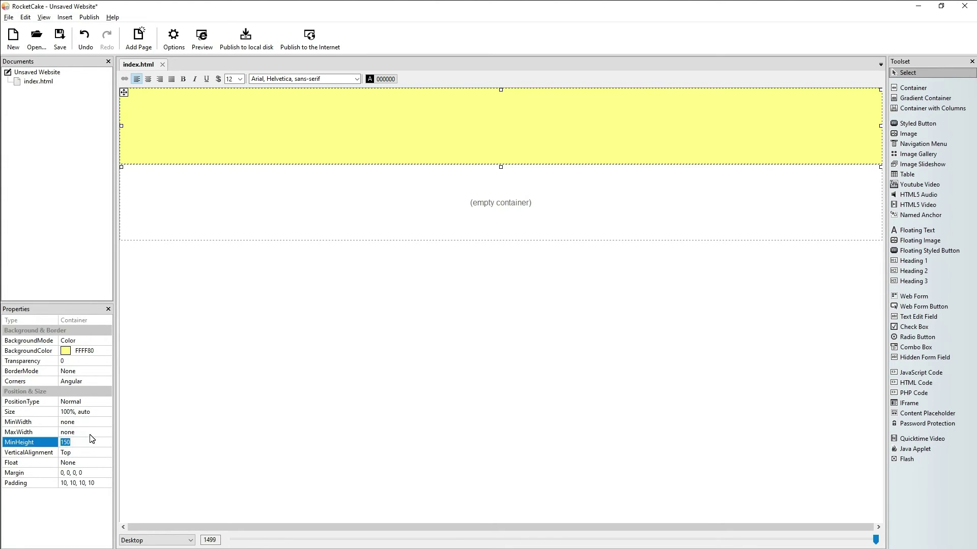
pyautogui.write('800')
pyautogui.press('Return')
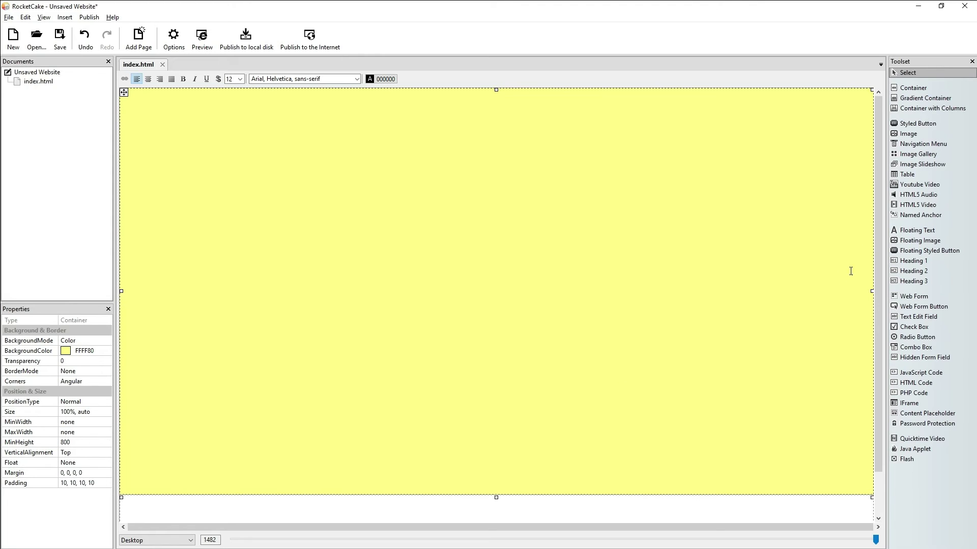
# Step: Set the new lower container's MinHeight to 300
pyautogui.scroll(-1, 879, 214)
pyautogui.click(566, 507)
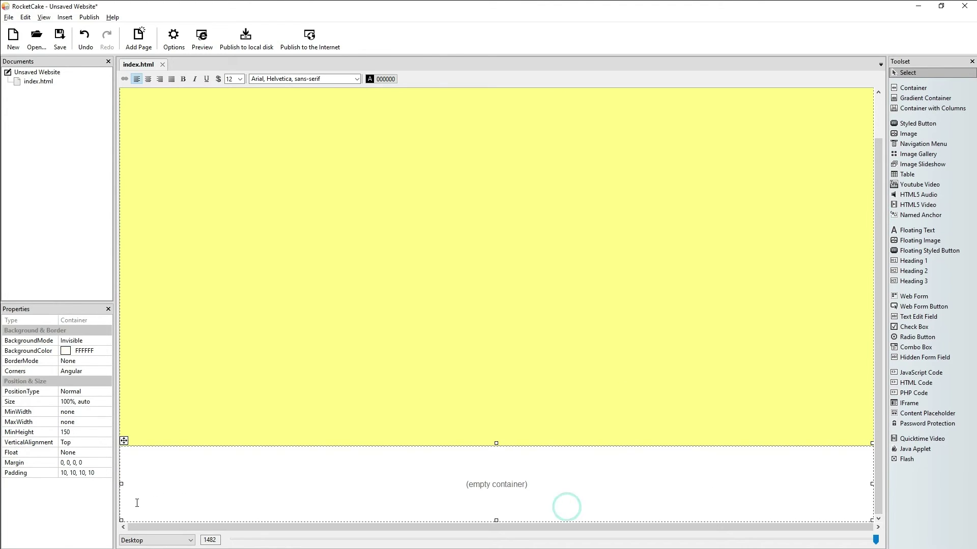
pyautogui.click(75, 433)
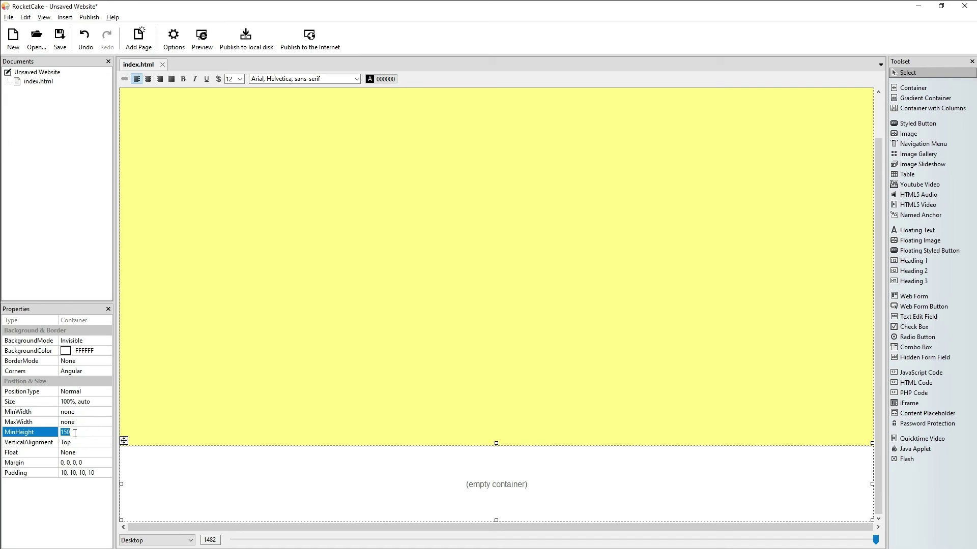
pyautogui.write('300')
pyautogui.press('Return')
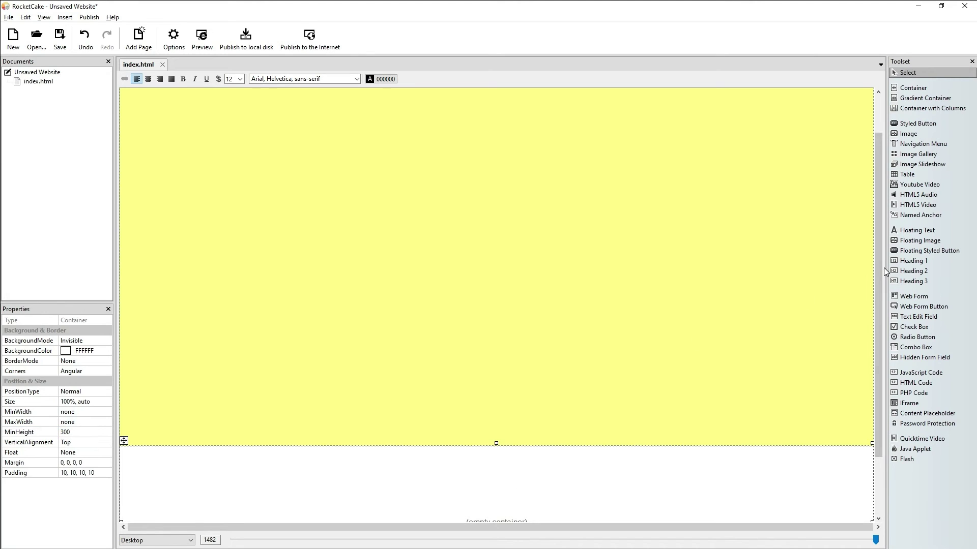
pyautogui.scroll(-2, 874, 266)
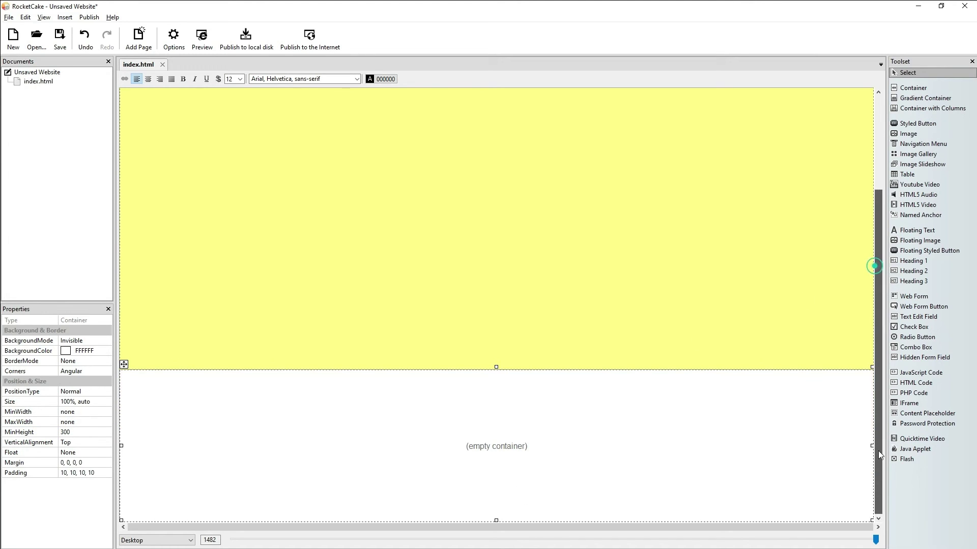
# Step: Apply the light green 80FF80 swatch as the 300-pixel container's background colour
pyautogui.click(85, 350)
pyautogui.click(106, 350)
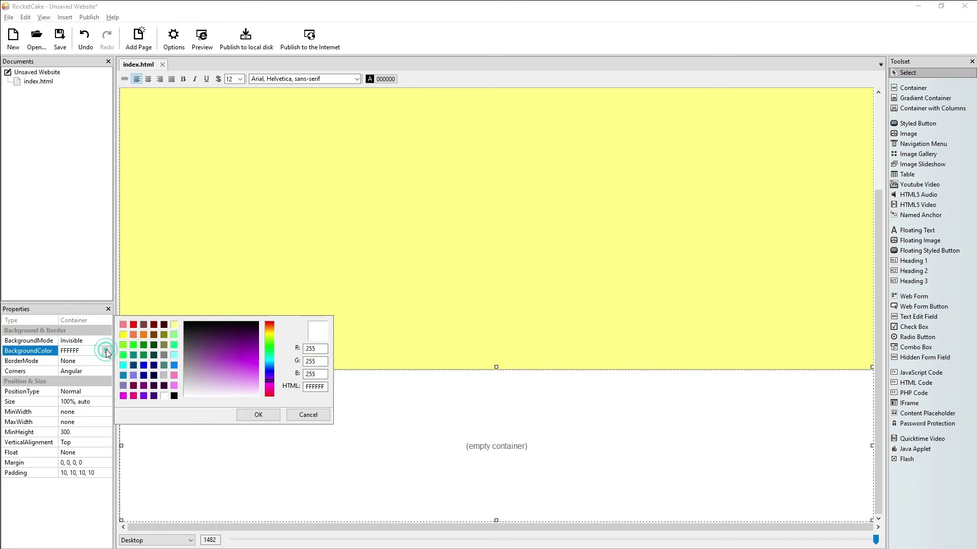
pyautogui.click(175, 335)
pyautogui.click(259, 414)
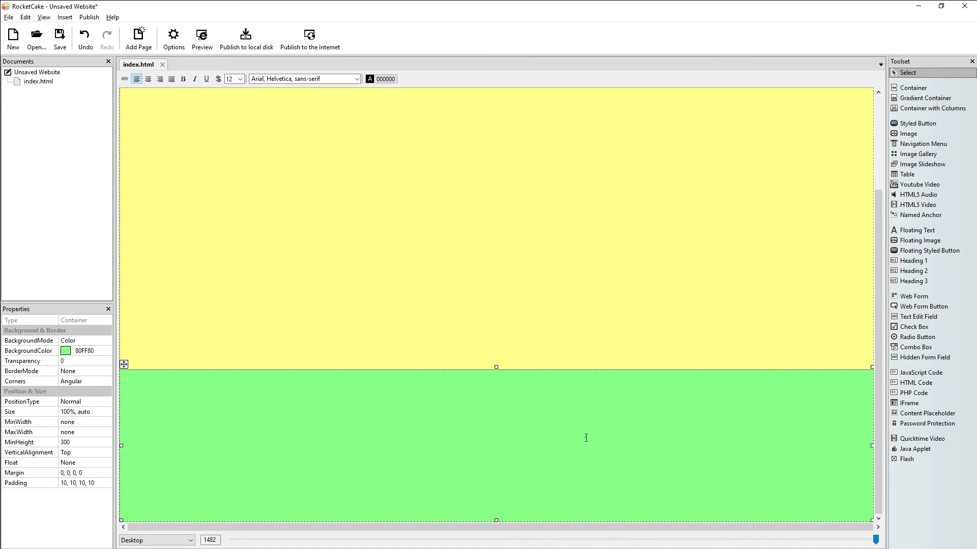
# Step: Narrow the green container to 79% width, then add an empty container below it
pyautogui.click(872, 445)
pyautogui.moveTo(872, 446); pyautogui.dragTo(714, 457)
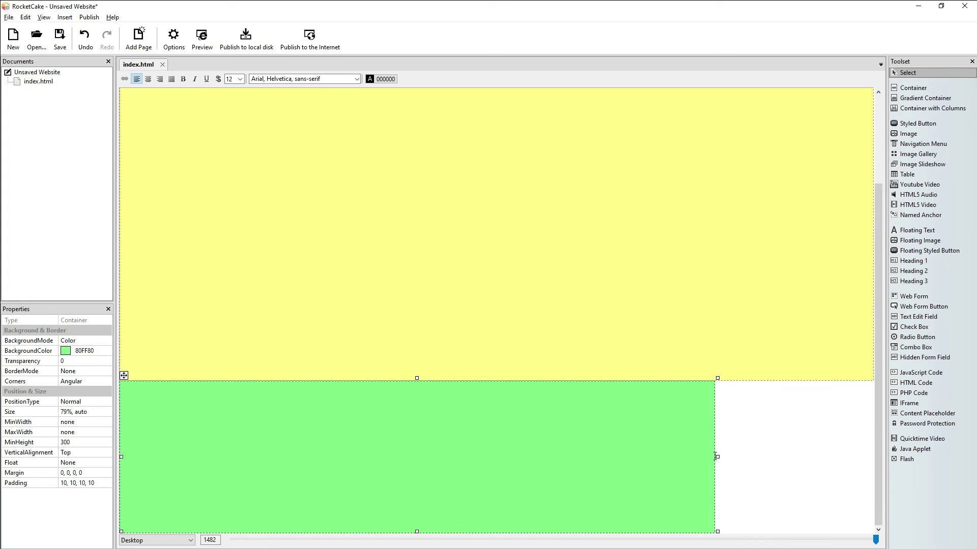
pyautogui.click(808, 459)
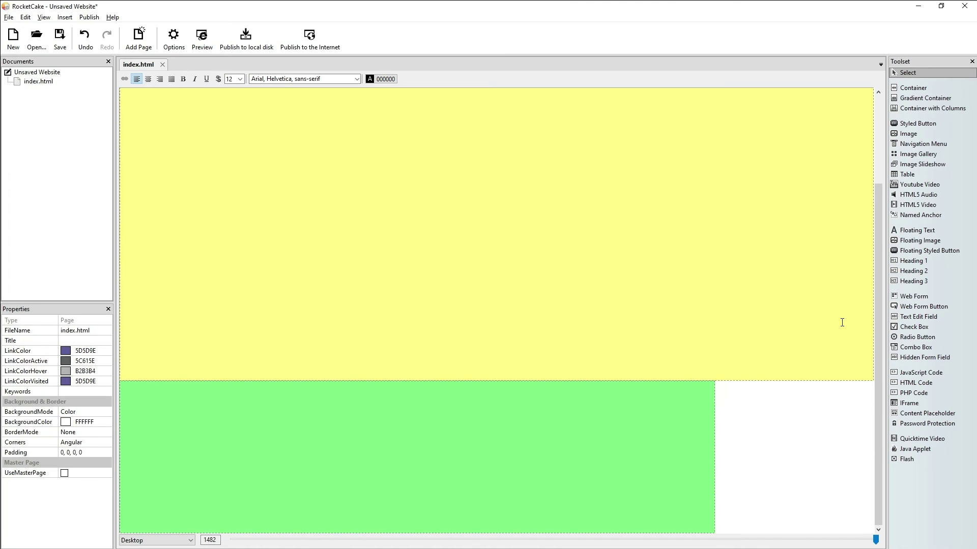
pyautogui.click(916, 88)
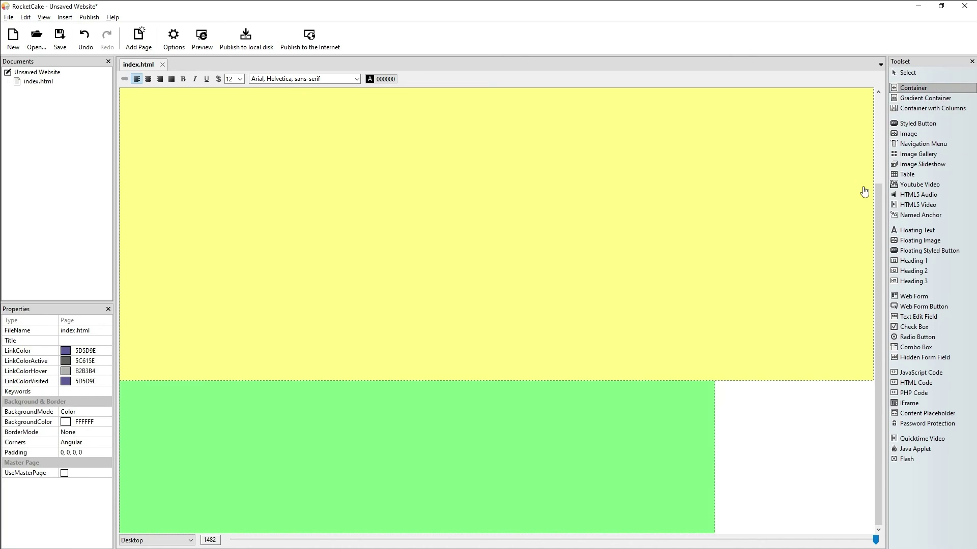
pyautogui.click(781, 456)
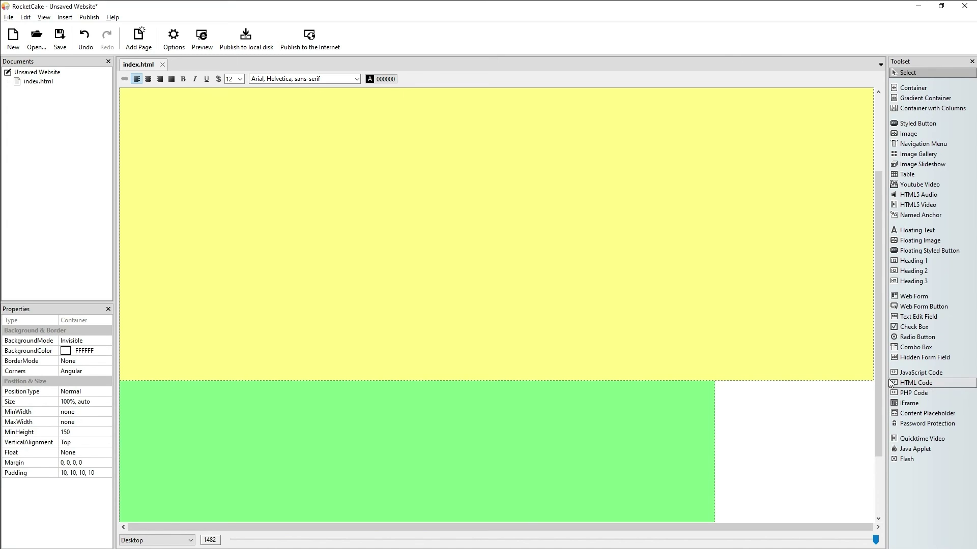
# Step: Set the green container's width back to 100% in its Size property
pyautogui.scroll(-3, 880, 376)
pyautogui.click(576, 353)
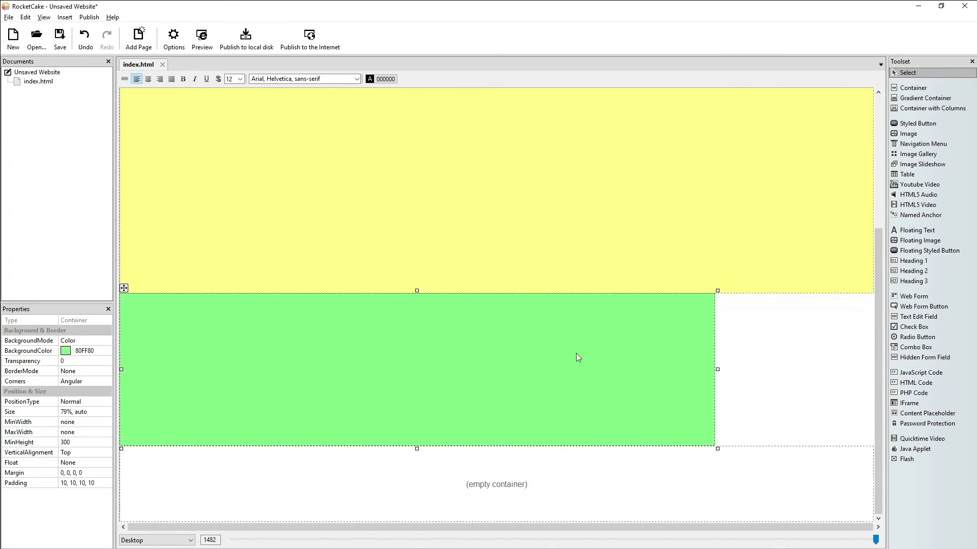
pyautogui.click(68, 414)
pyautogui.press('BackSpace')
pyautogui.press('BackSpace')
pyautogui.write('100')
pyautogui.press('Return')
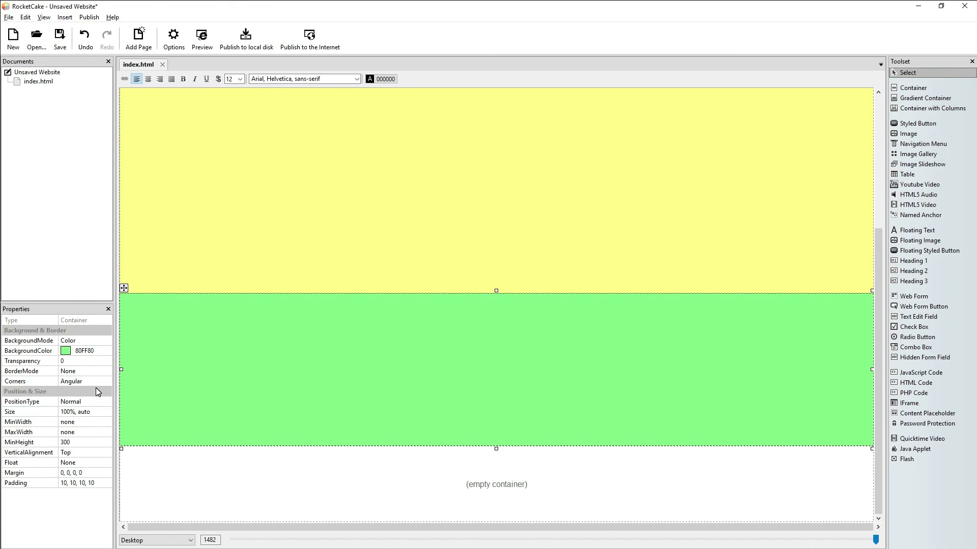